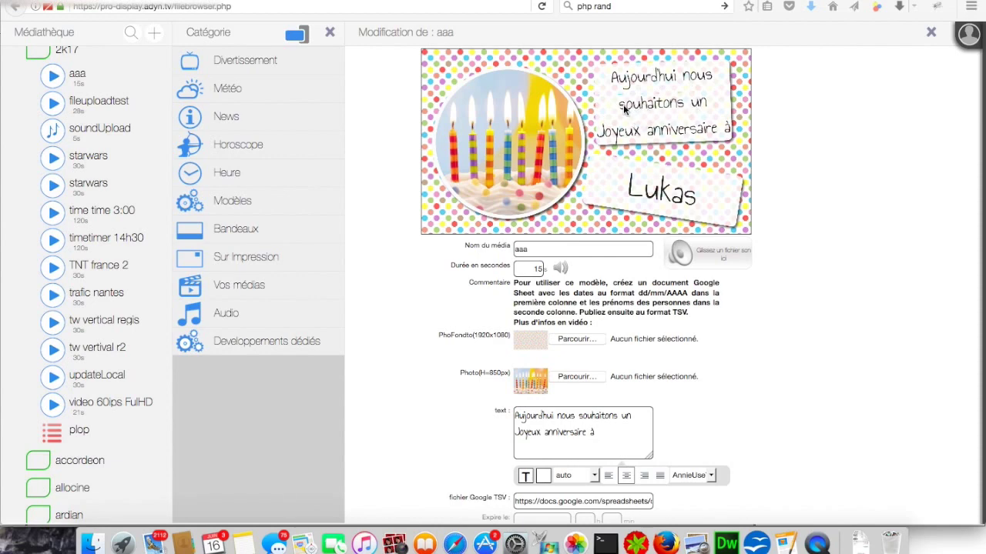
pyautogui.scroll(-3, 624, 110)
pyautogui.scroll(3, 666, 179)
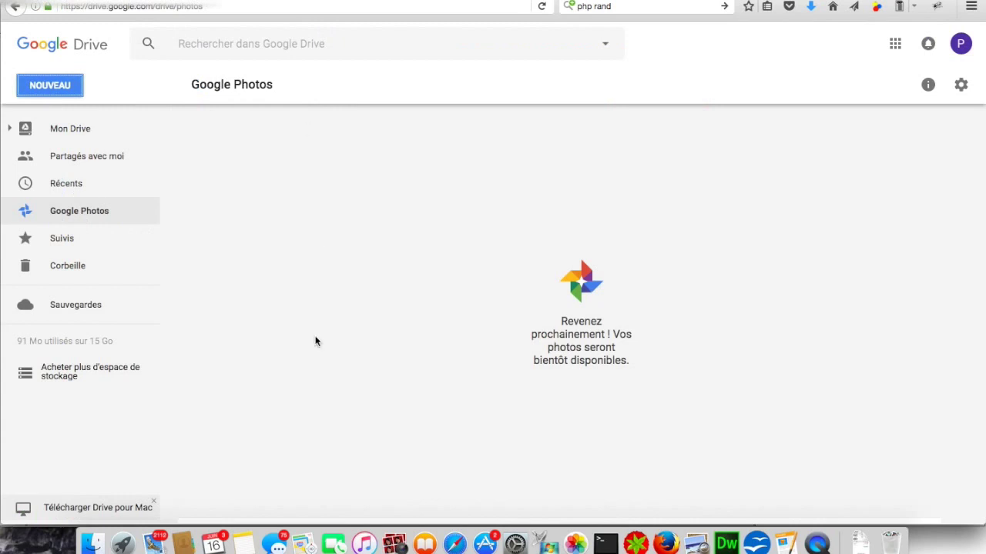
# Create a new Google Sheets spreadsheet with the column headers "Date" in A1 and "Prénoms" in B1.
pyautogui.click(64, 96)
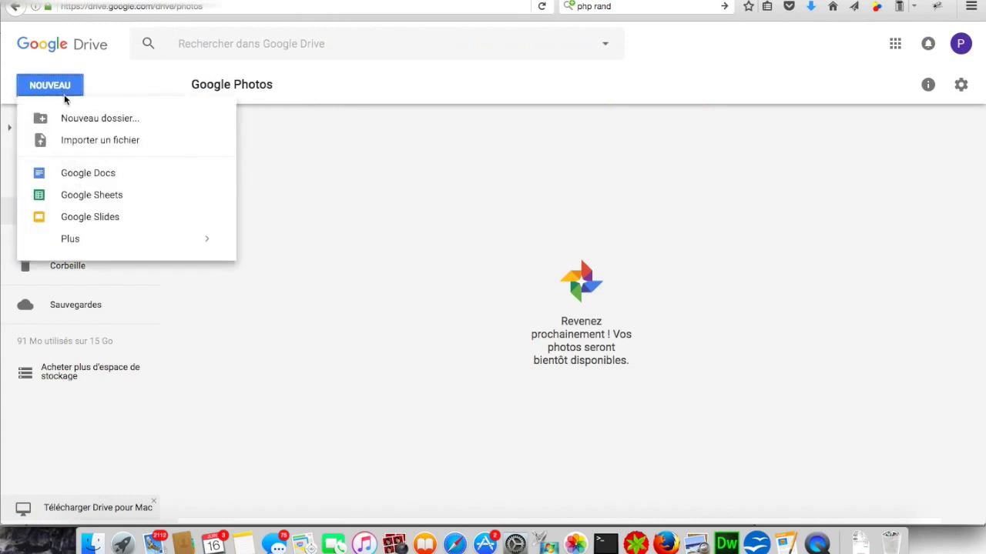
pyautogui.click(90, 197)
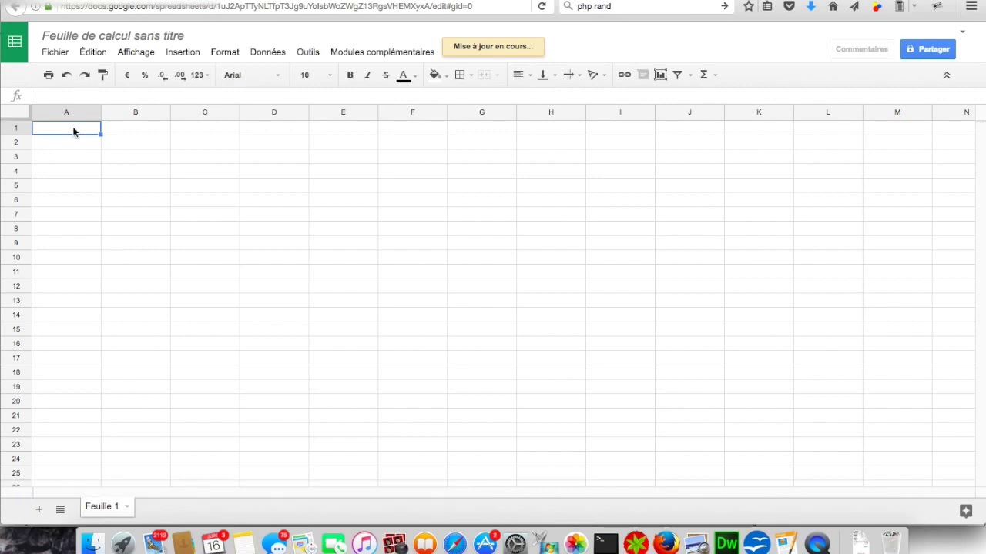
pyautogui.write('Date')
pyautogui.press('Tab')
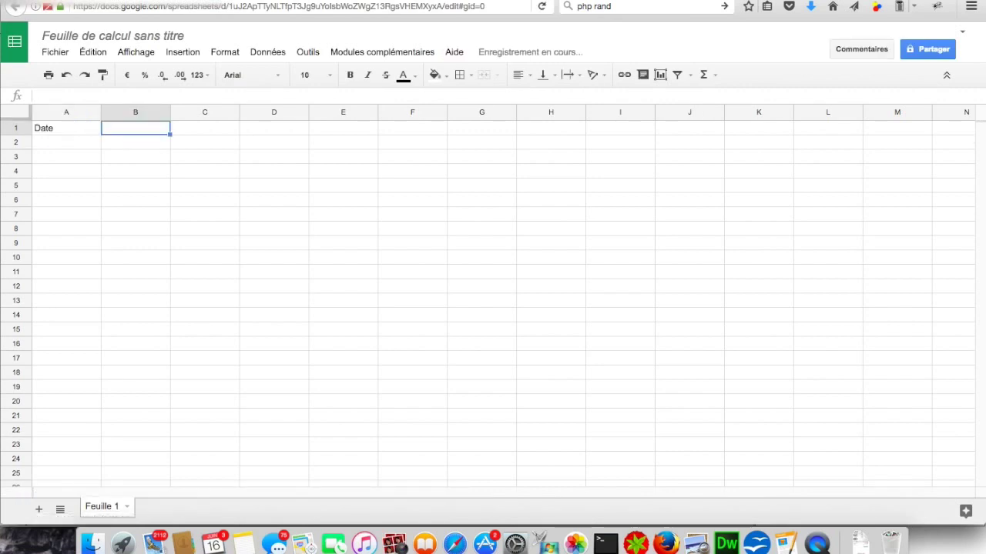
pyautogui.write('Prénoms')
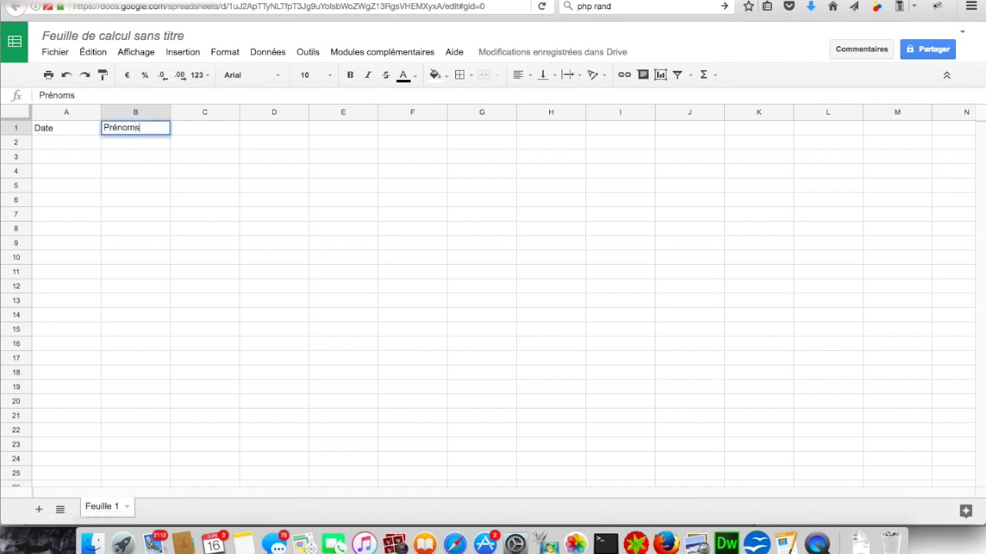
pyautogui.press('Return')
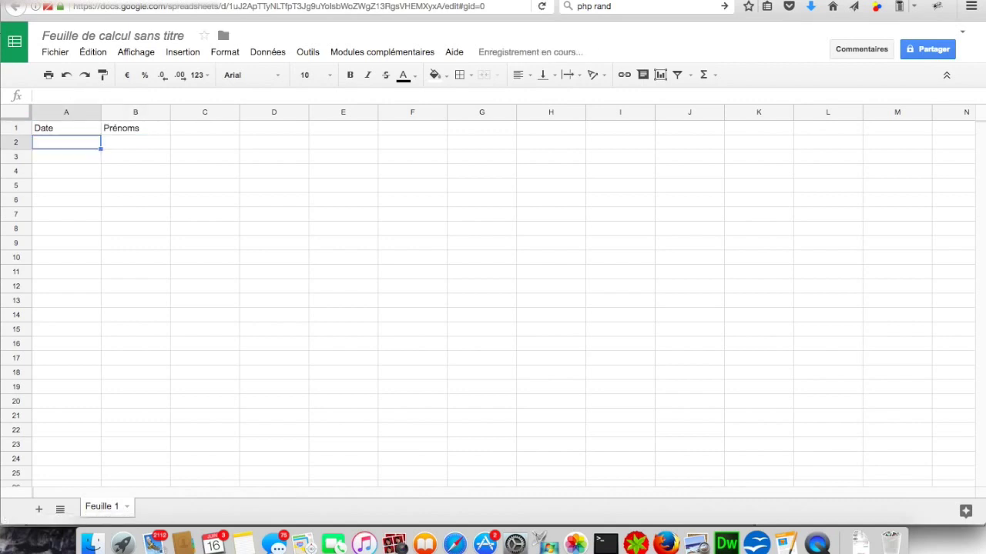
# Fill row 2 with the date 15/06 and row 3 with 16/06, each with a first name under "Prénoms".
pyautogui.write('15/06')
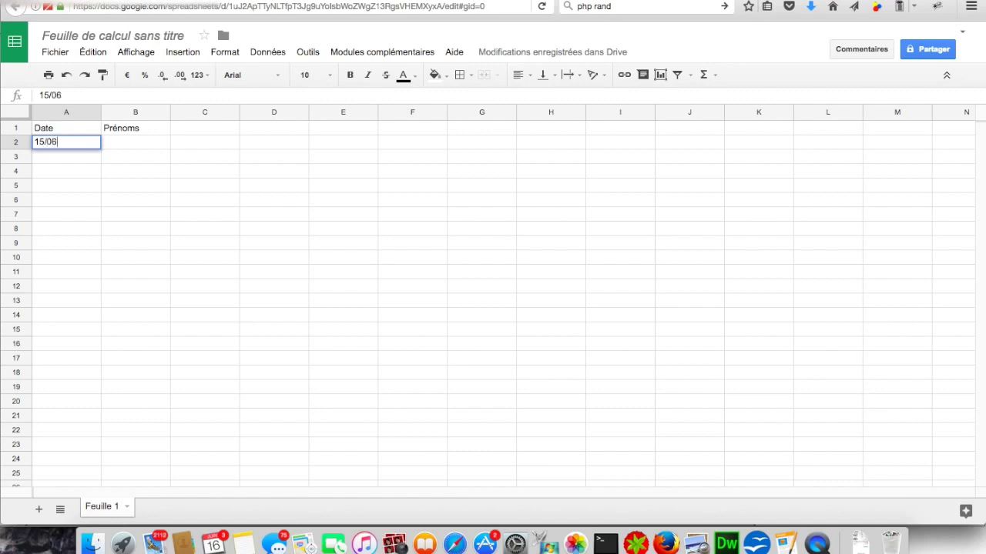
pyautogui.press('Tab')
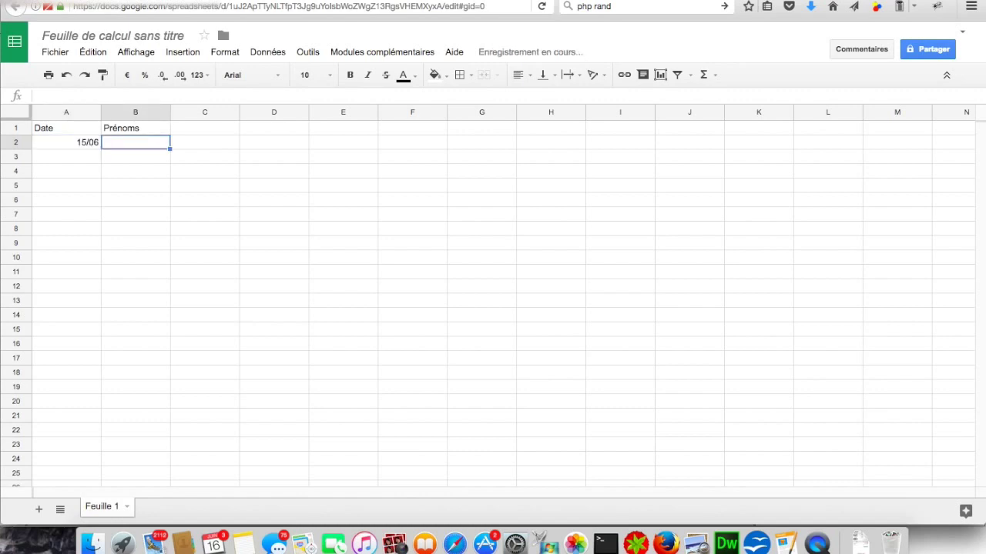
pyautogui.write('Fabrice')
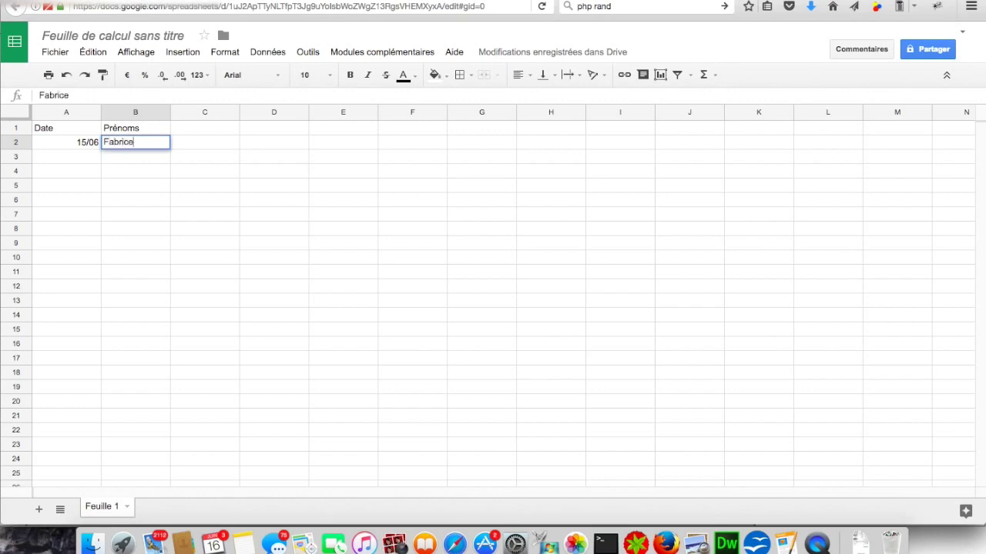
pyautogui.press('Return')
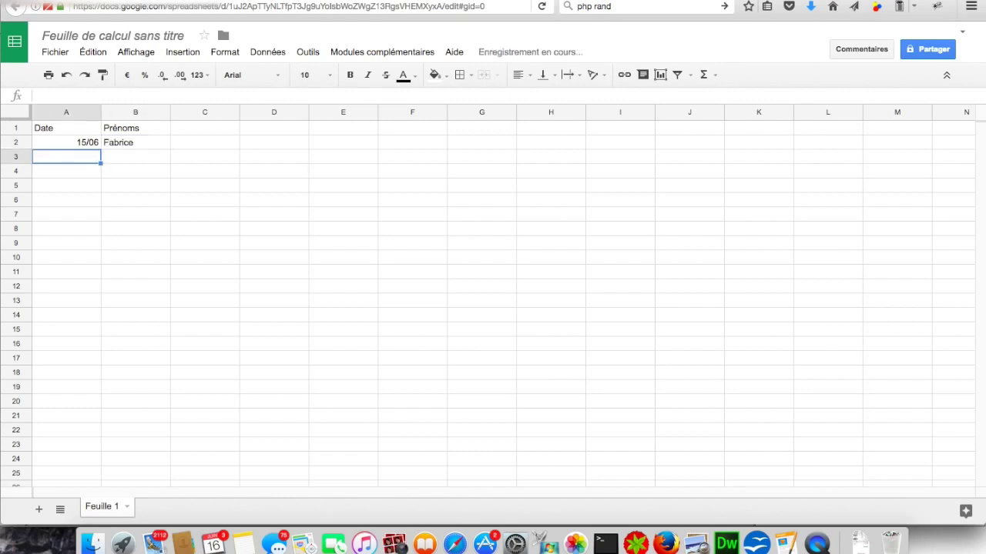
pyautogui.write('16/0')
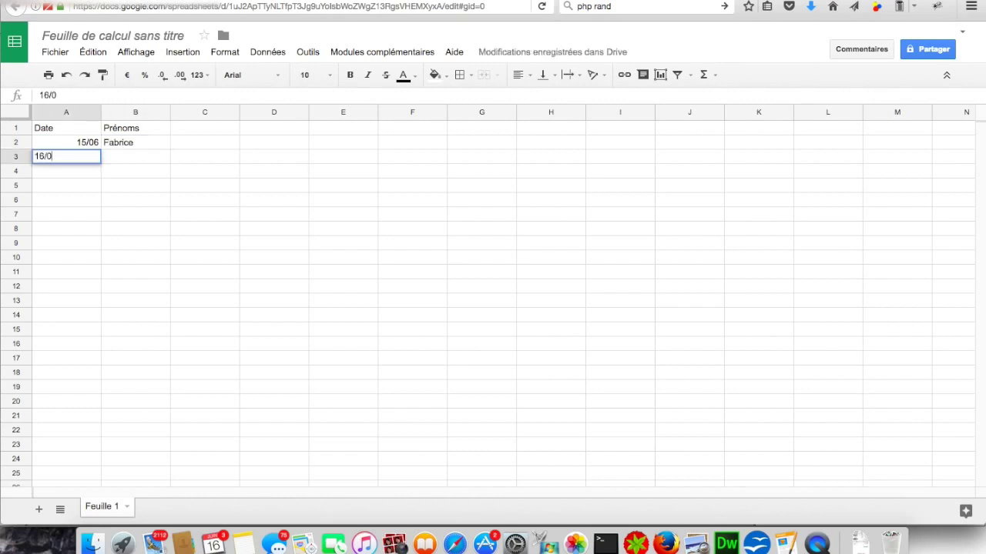
pyautogui.write('6')
pyautogui.press('Tab')
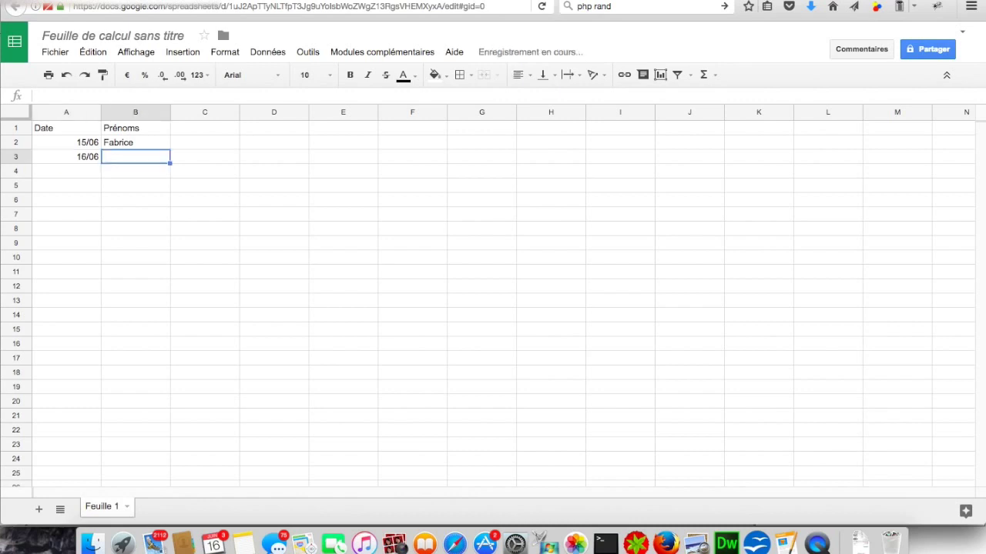
pyautogui.write('Nicolas')
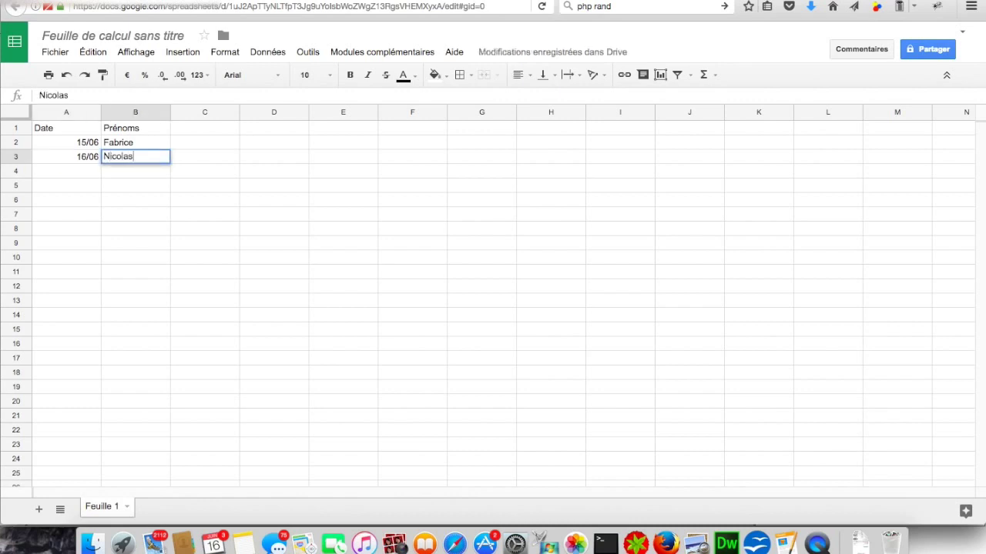
pyautogui.press('Return')
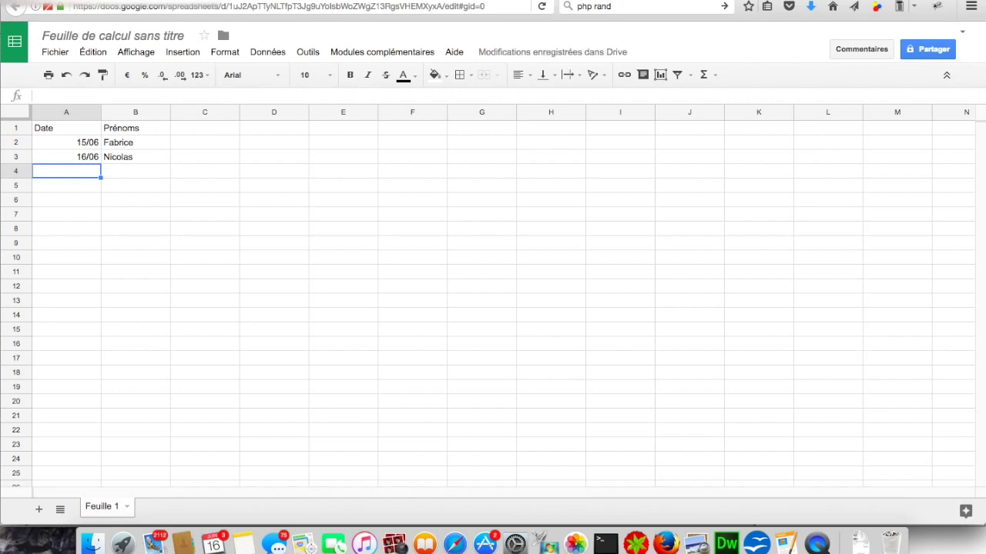
# Add the date 03/07 and a matching first name in row 4.
pyautogui.write('03/07')
pyautogui.press('Tab')
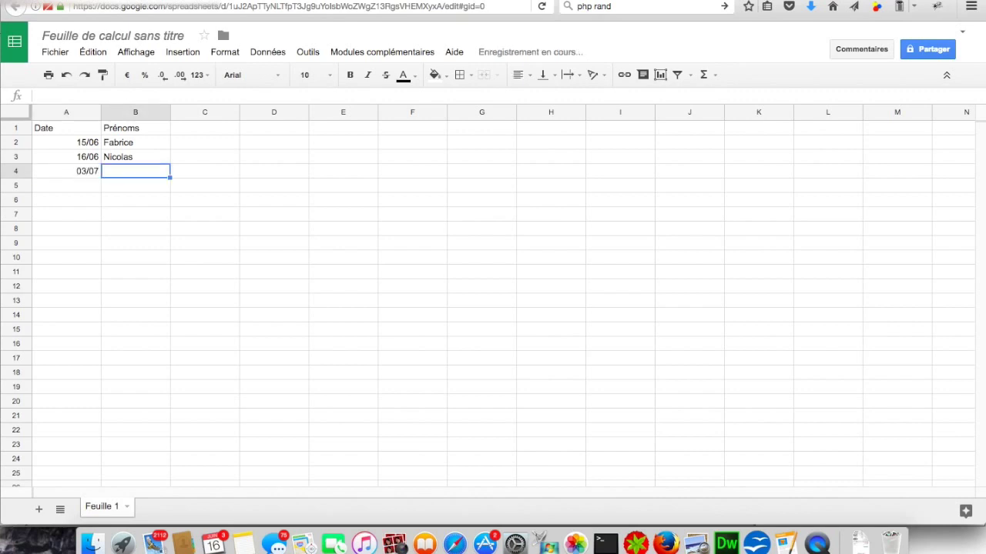
pyautogui.write('Patricia')
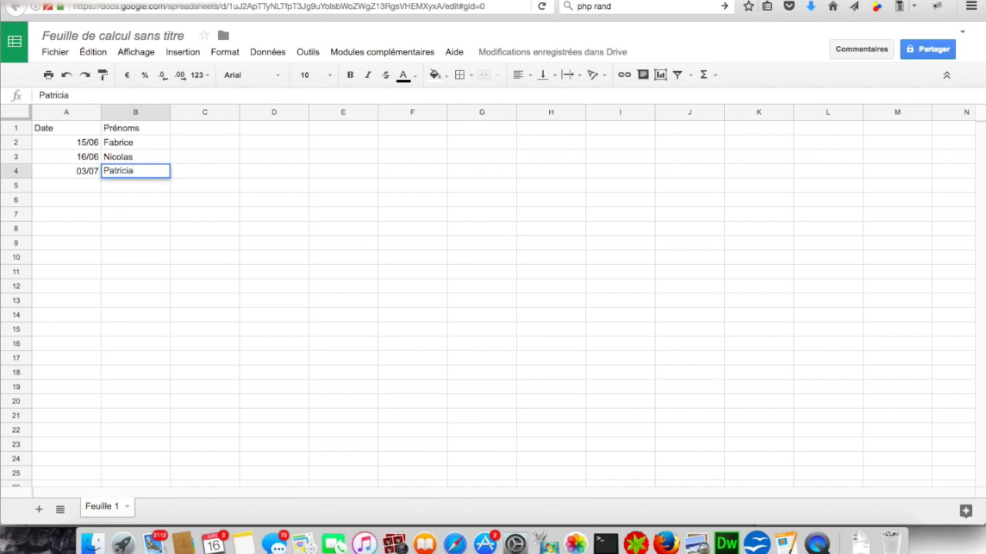
pyautogui.press('Return')
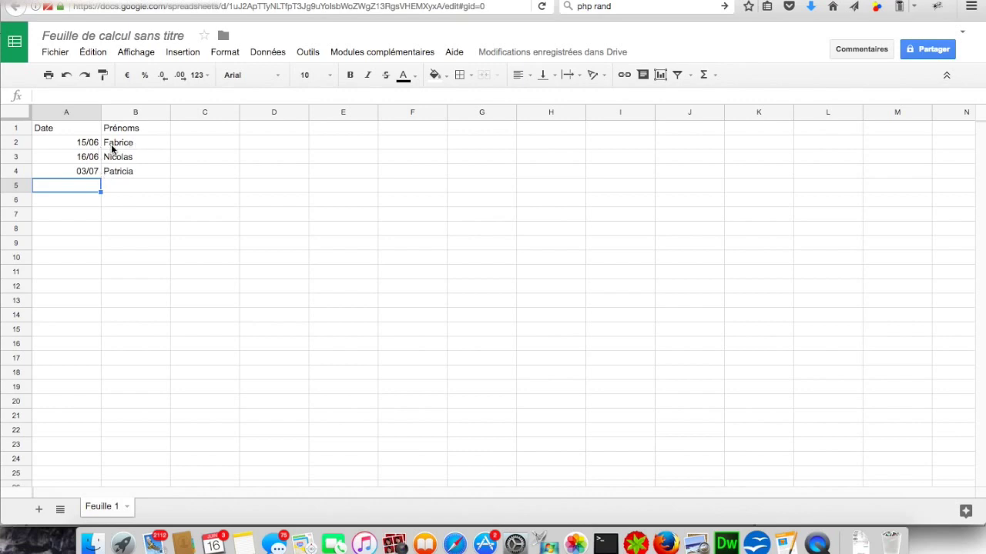
# Append "et" and a second first name to the 16/06 entry in cell B3.
pyautogui.click(135, 161)
pyautogui.doubleClick(135, 160)
pyautogui.write('et Franck')
pyautogui.press('Return')
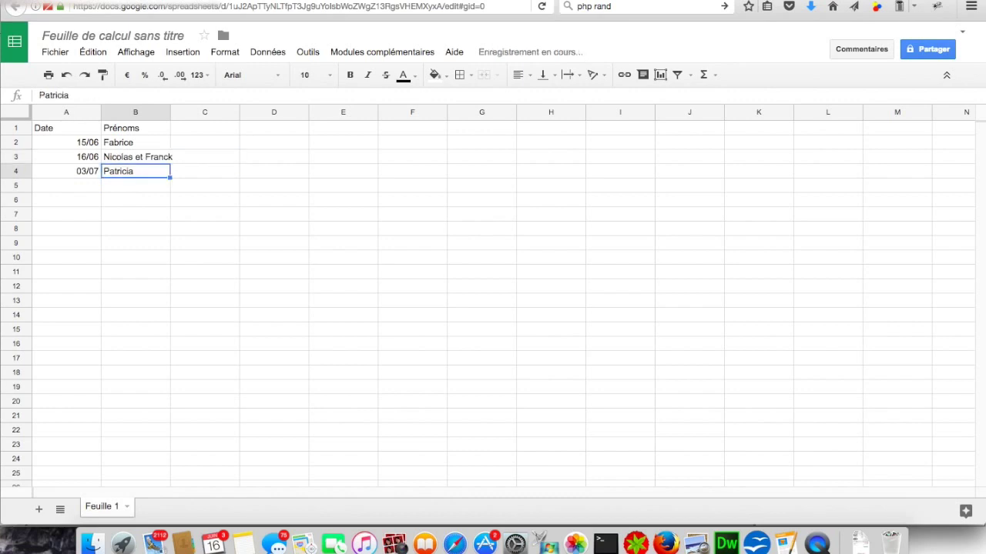
# Remove "et" and the second first name from cell B3, keeping only the original first name.
pyautogui.doubleClick(132, 159)
pyautogui.moveTo(133, 156); pyautogui.dragTo(181, 155)
pyautogui.press('BackSpace')
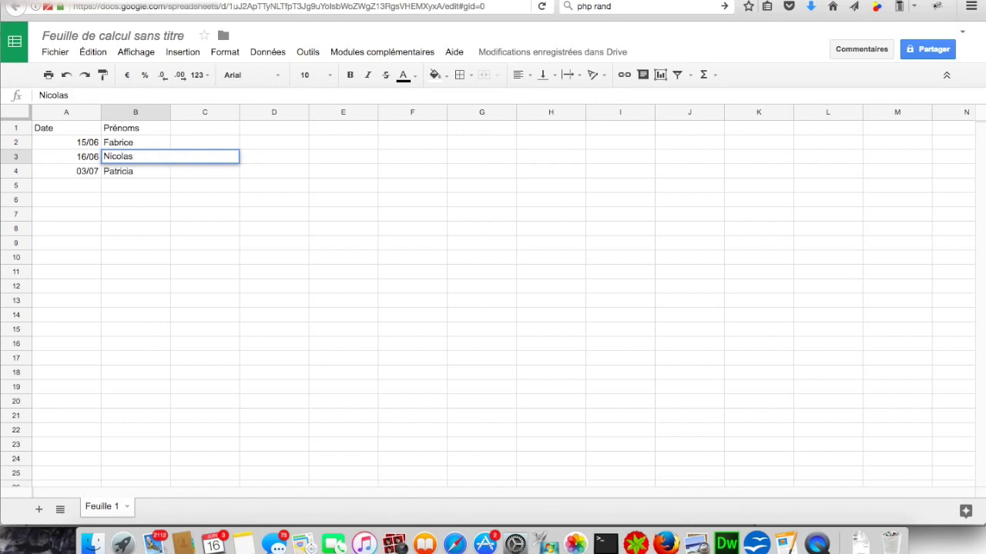
pyautogui.press('Tab')
# Add a second 16/06 entry in row 5 with another first name in column B.
pyautogui.press('Down')
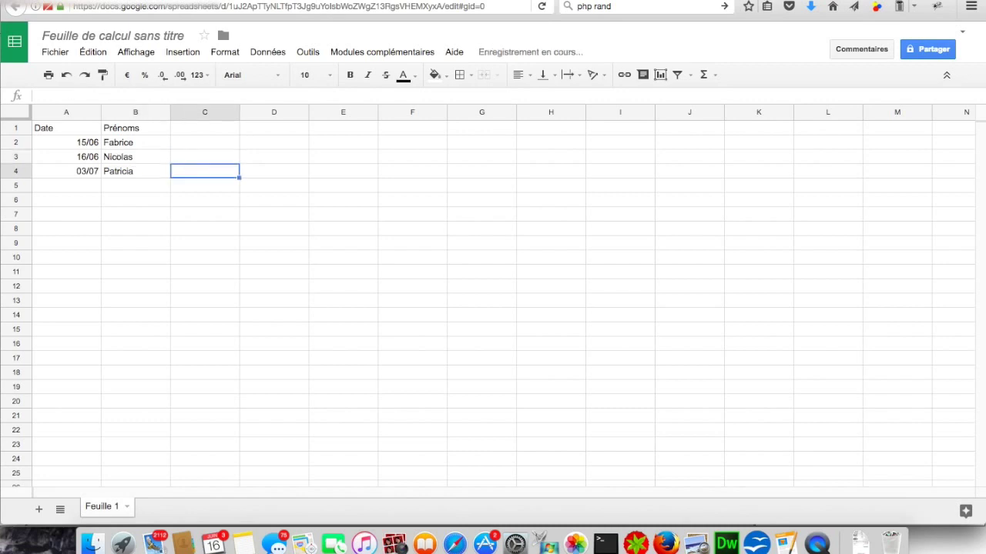
pyautogui.press('Down')
pyautogui.press('Left')
pyautogui.press('Left')
pyautogui.write('1')
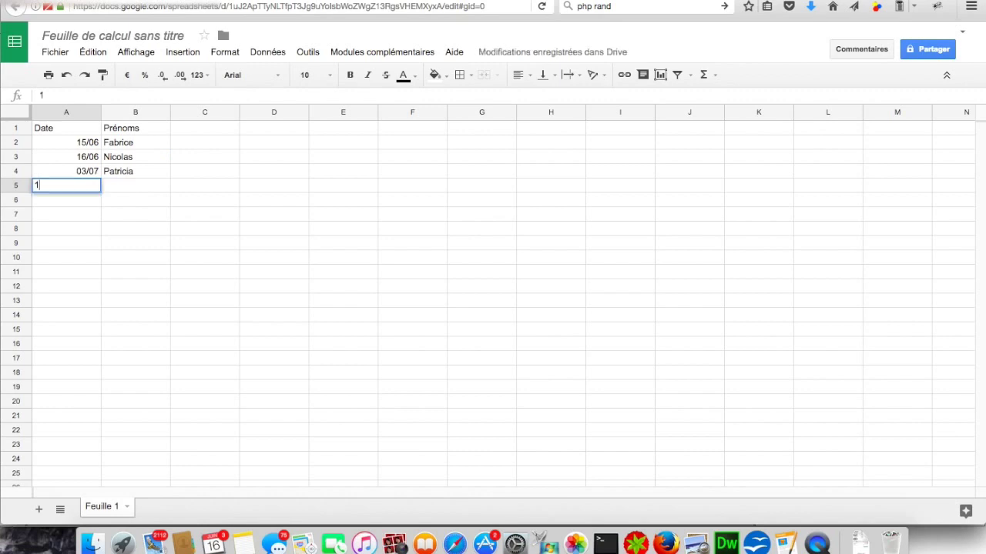
pyautogui.write('6/06')
pyautogui.press('Tab')
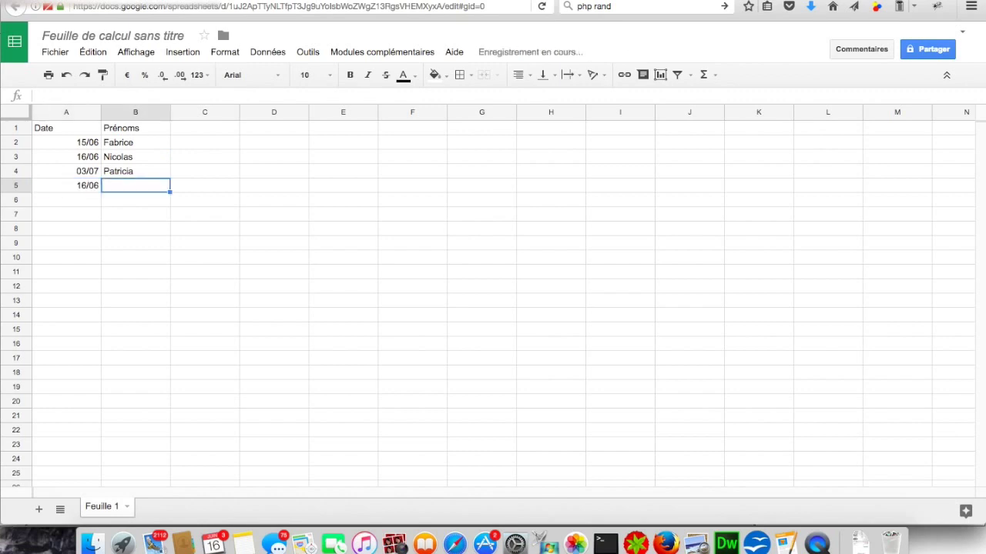
pyautogui.write('Franck')
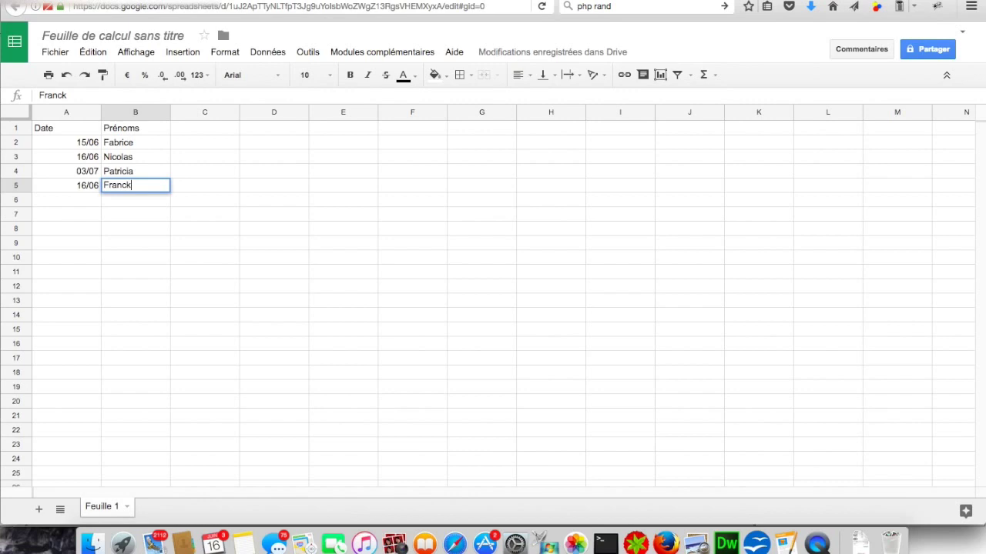
pyautogui.press('Return')
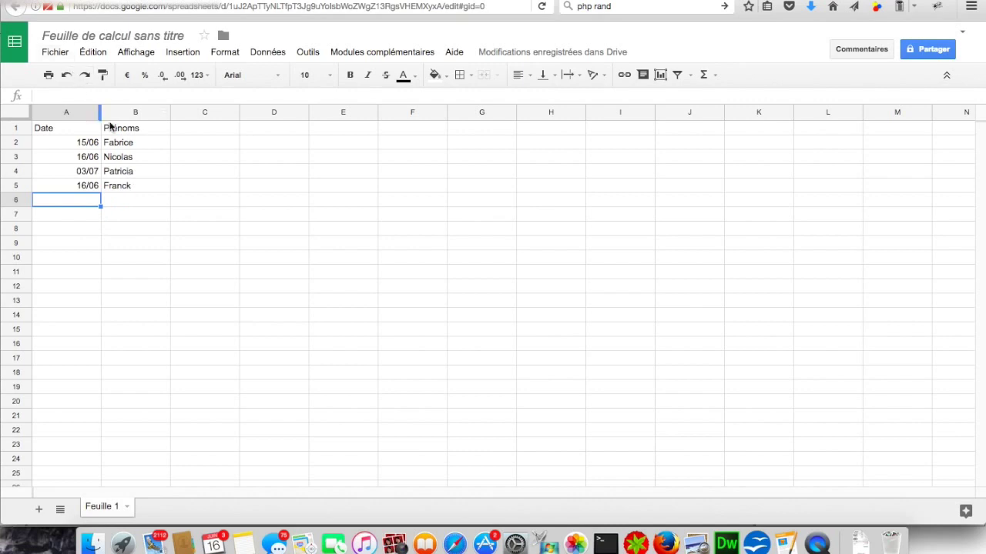
pyautogui.click(48, 53)
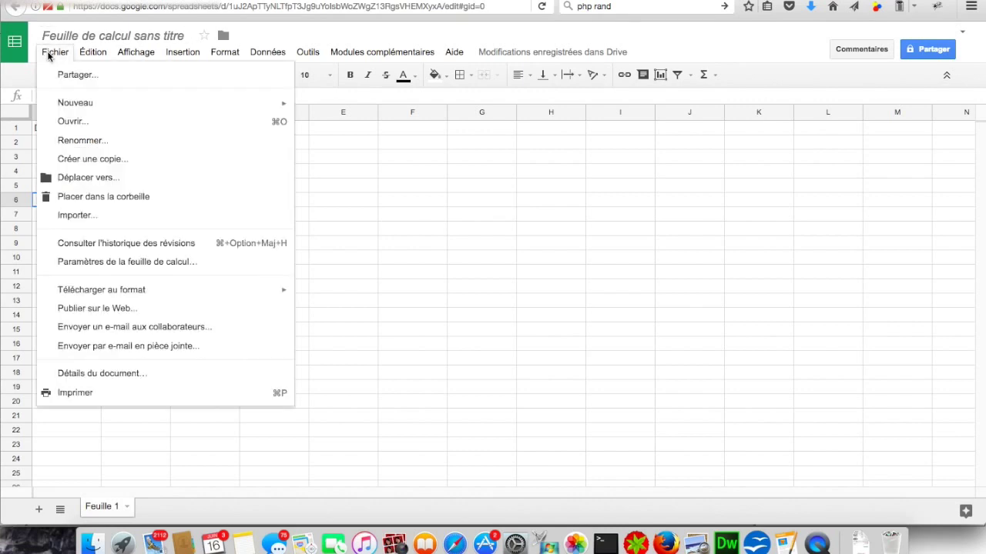
pyautogui.click(120, 309)
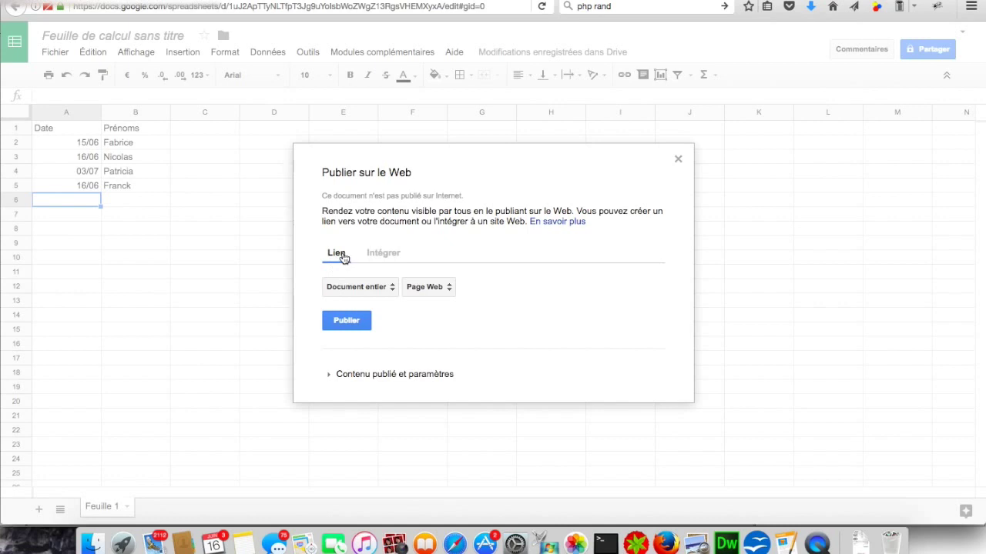
pyautogui.click(418, 287)
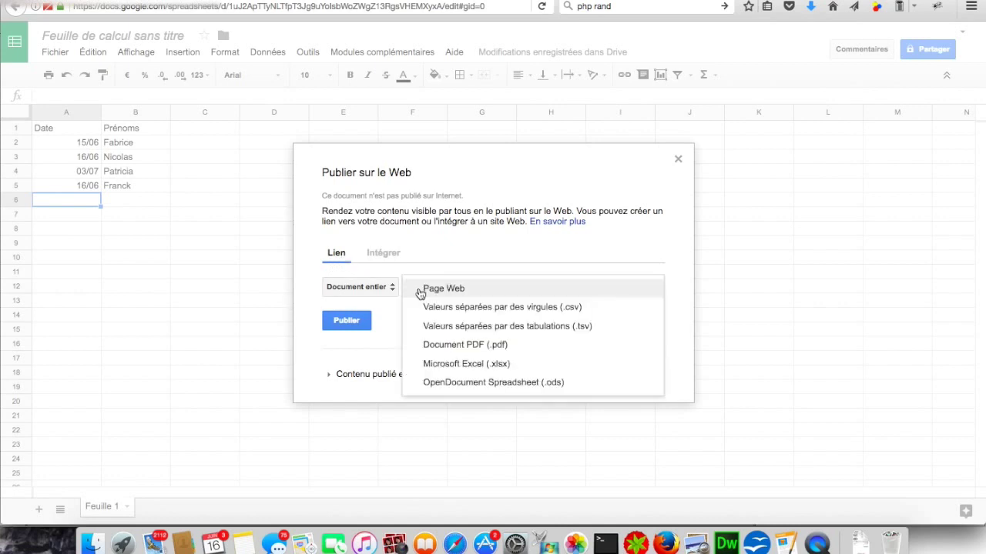
pyautogui.click(565, 330)
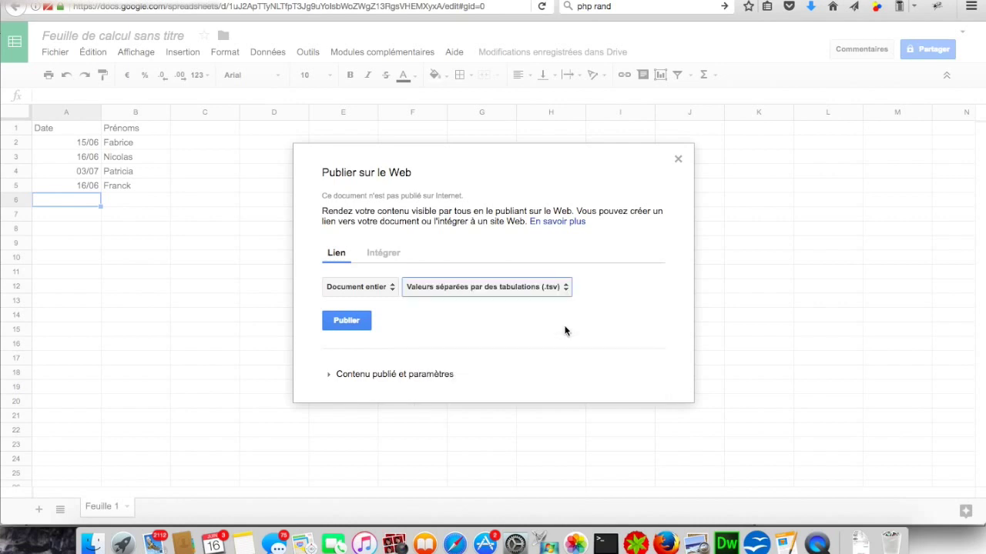
pyautogui.click(391, 286)
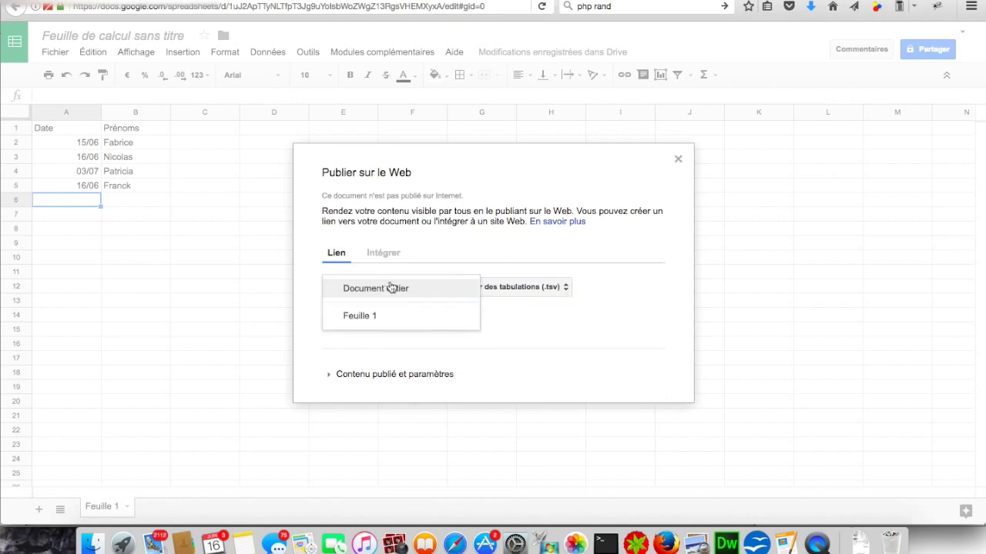
pyautogui.click(367, 316)
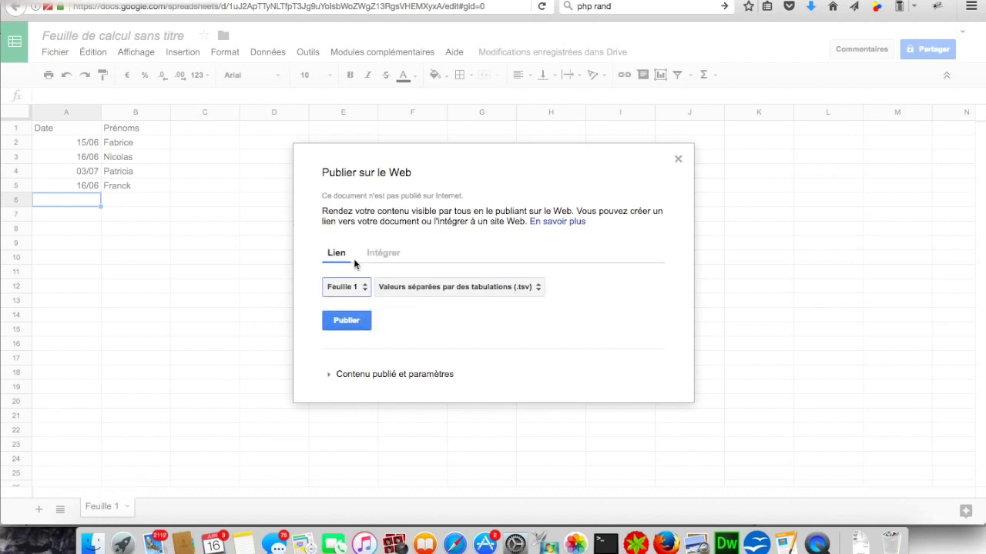
pyautogui.click(678, 159)
# Publish only the Feuille 1 sheet to the web as tab-separated values (.tsv) and confirm the publication.
pyautogui.click(55, 51)
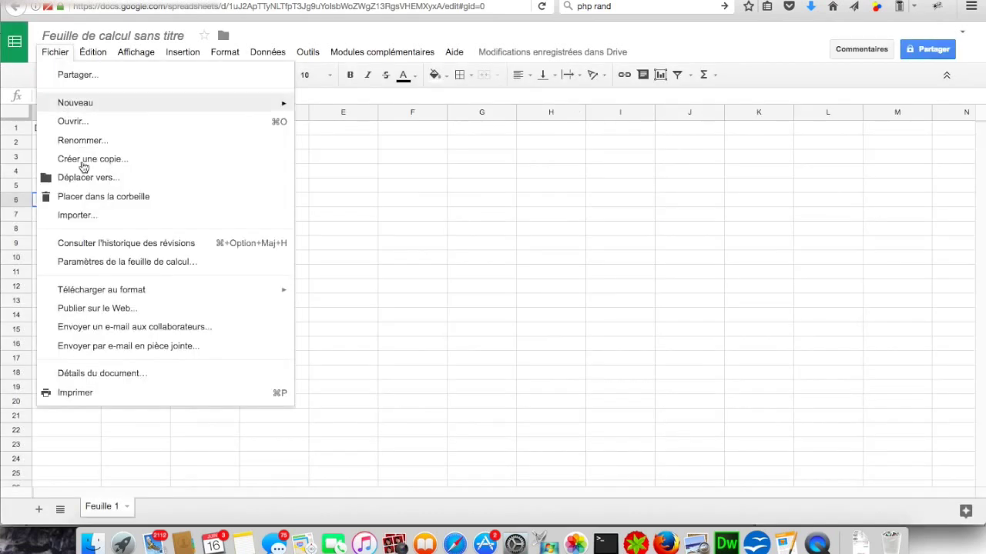
pyautogui.click(123, 308)
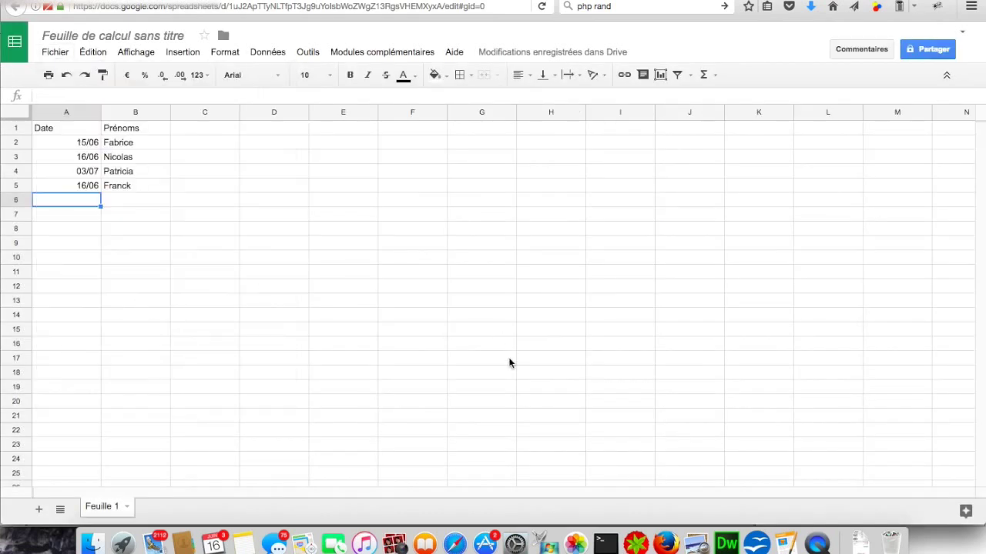
pyautogui.click(428, 286)
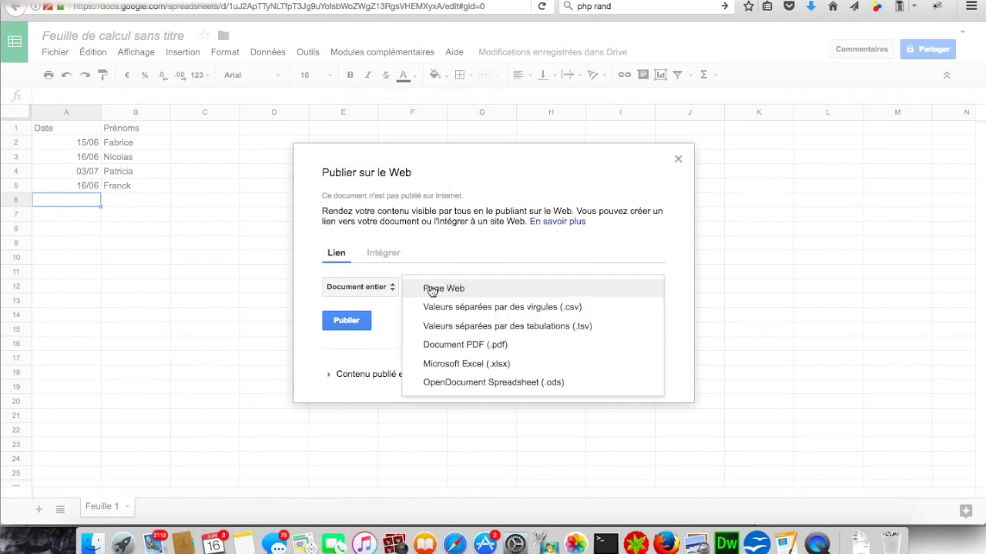
pyautogui.click(452, 327)
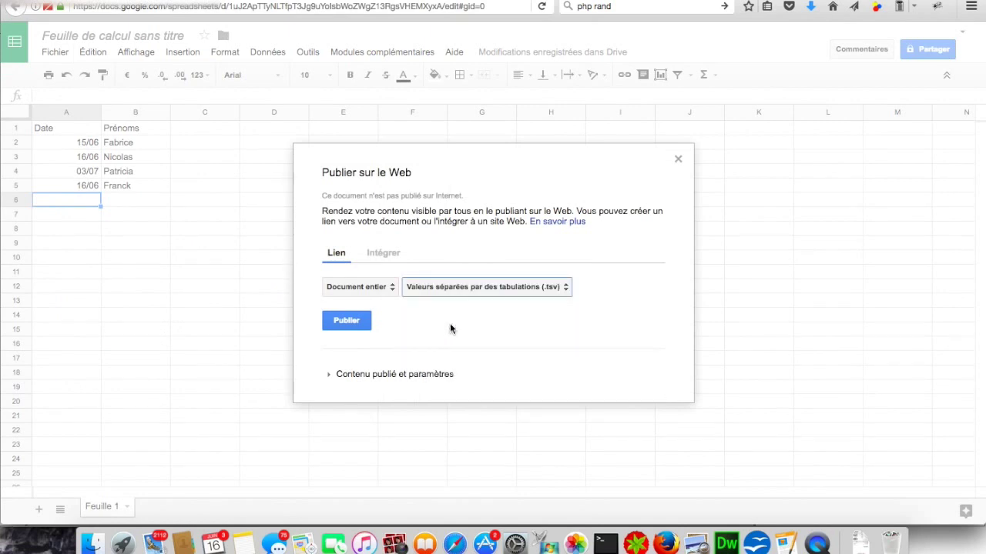
pyautogui.click(375, 292)
pyautogui.click(376, 319)
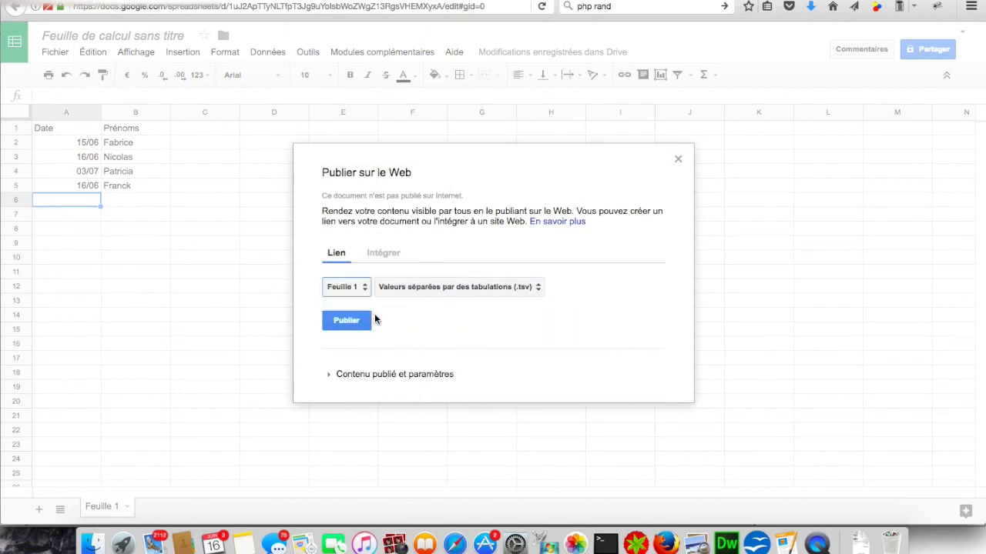
pyautogui.click(347, 321)
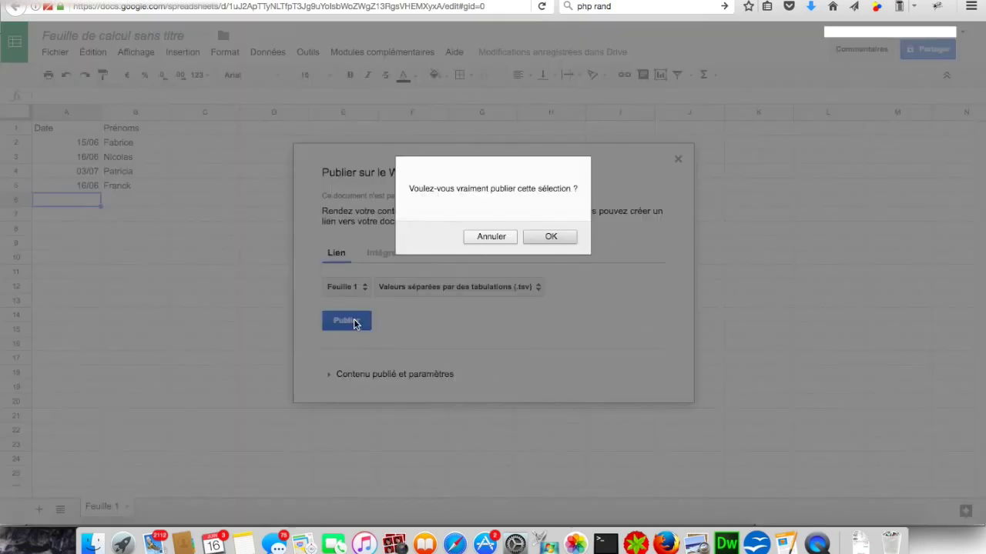
pyautogui.click(573, 236)
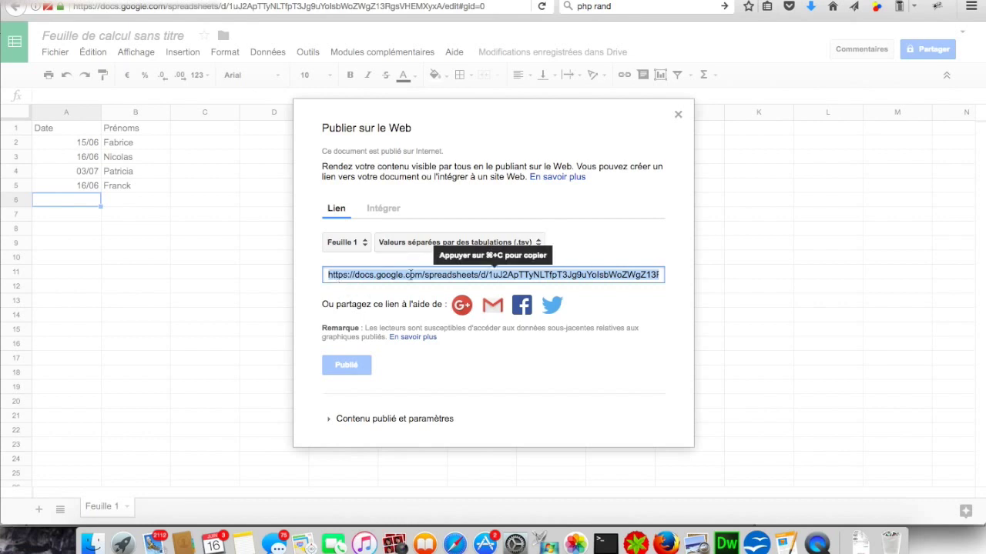
# Copy the complete published TSV link of the sheet.
pyautogui.hscroll(5, 581, 278)
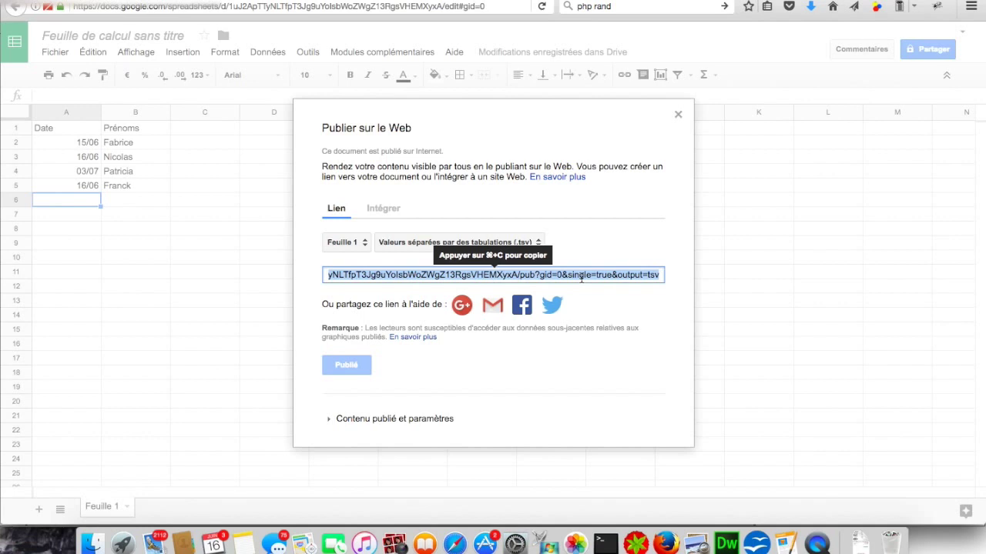
pyautogui.rightClick(581, 278)
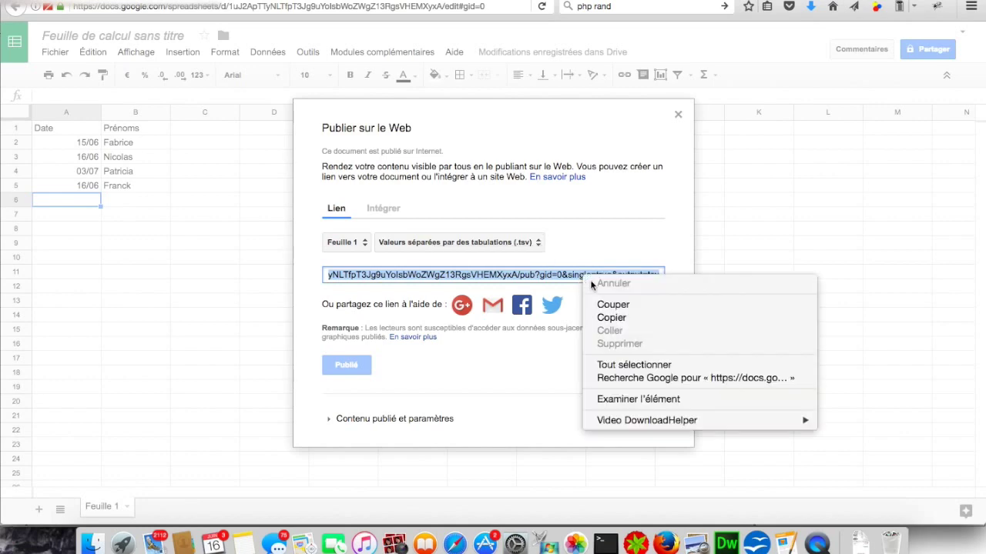
pyautogui.click(610, 315)
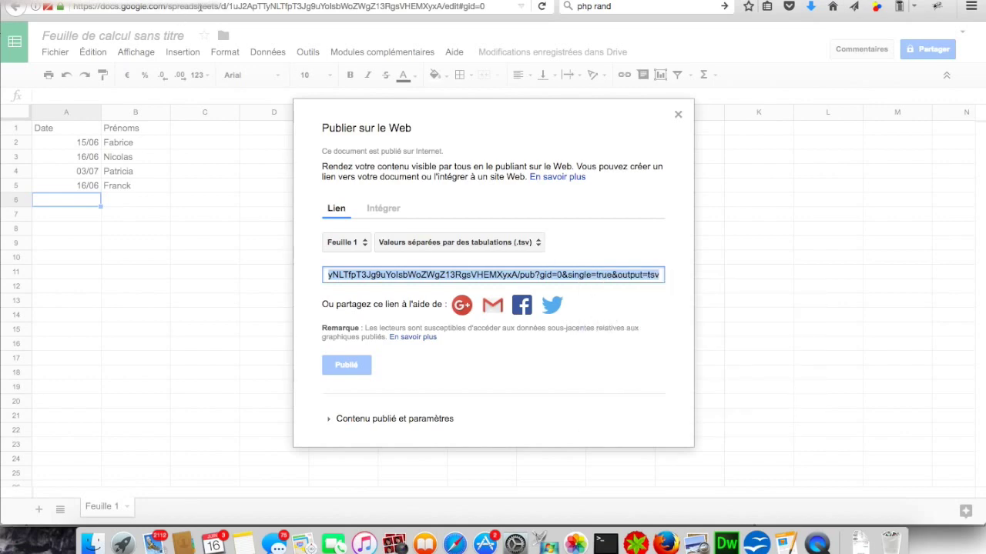
# Switch to the pro-display media editor and replace the birthday template's Google TSV file link with the copied one.
pyautogui.click(331, 0)
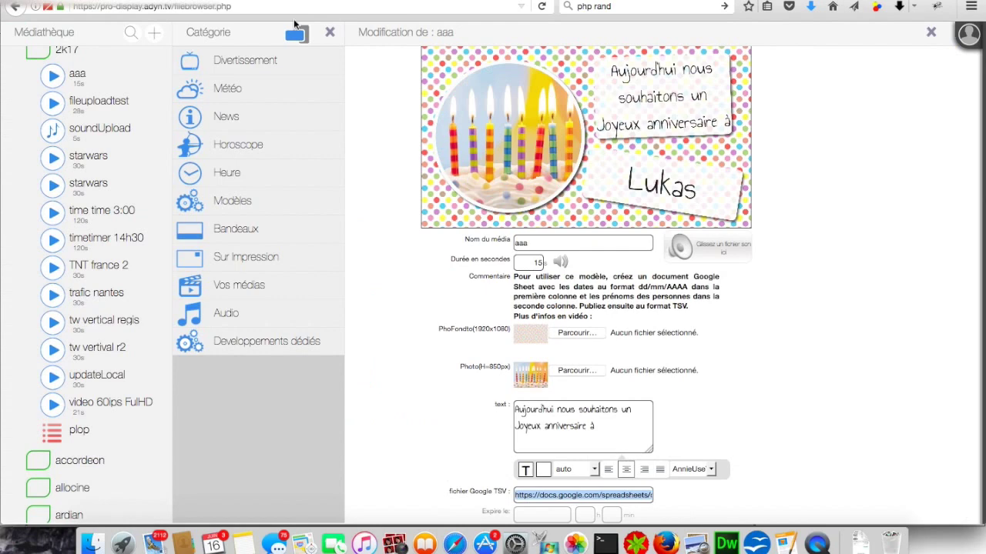
pyautogui.press('BackSpace')
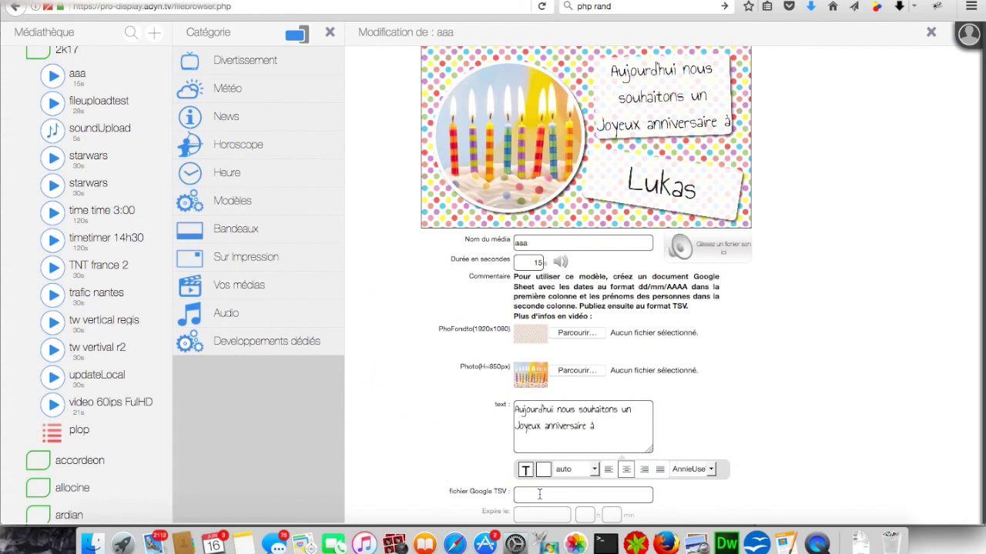
pyautogui.press('super+v')
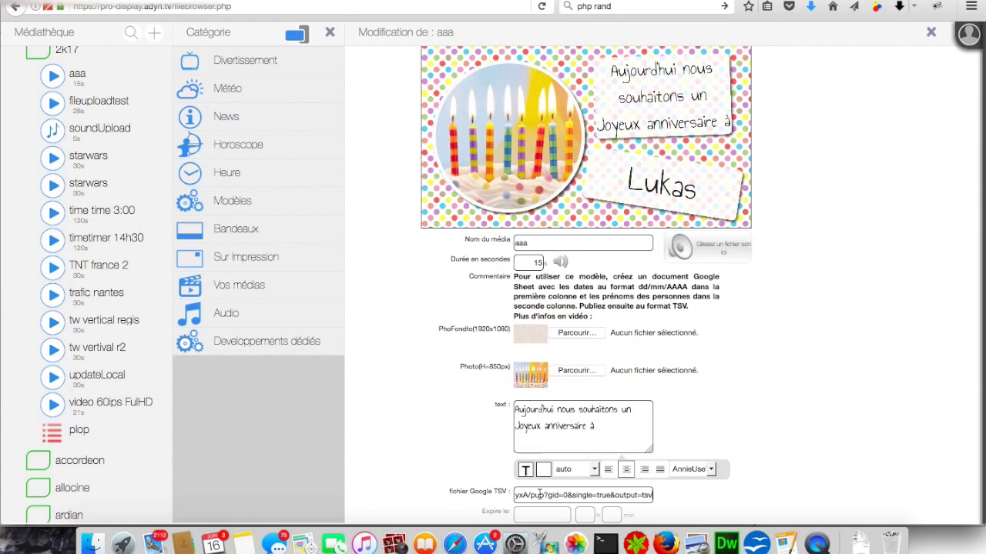
# Rename the birthday media as Anniversaires Démo and save it with the option to stay on this page.
pyautogui.scroll(-1, 542, 495)
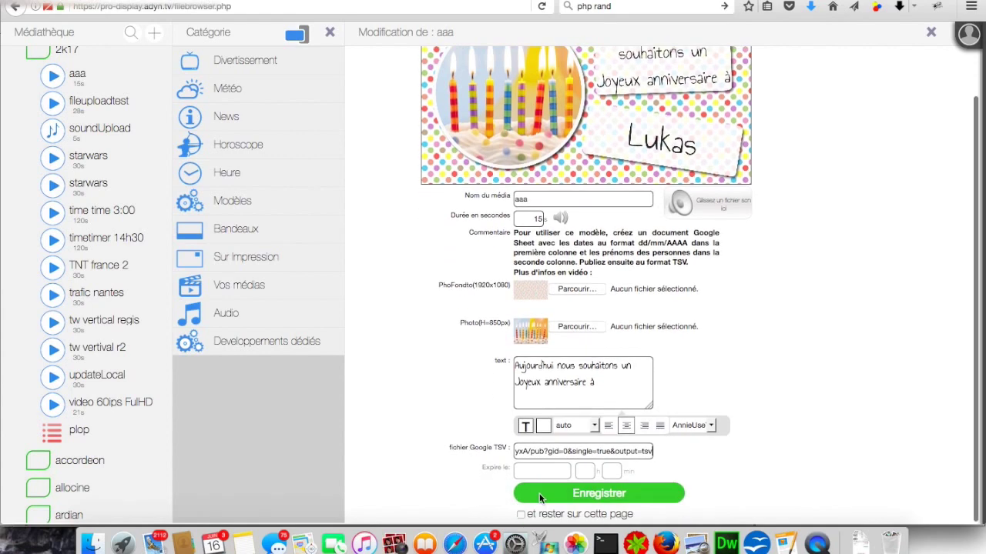
pyautogui.doubleClick(551, 198)
pyautogui.write('A')
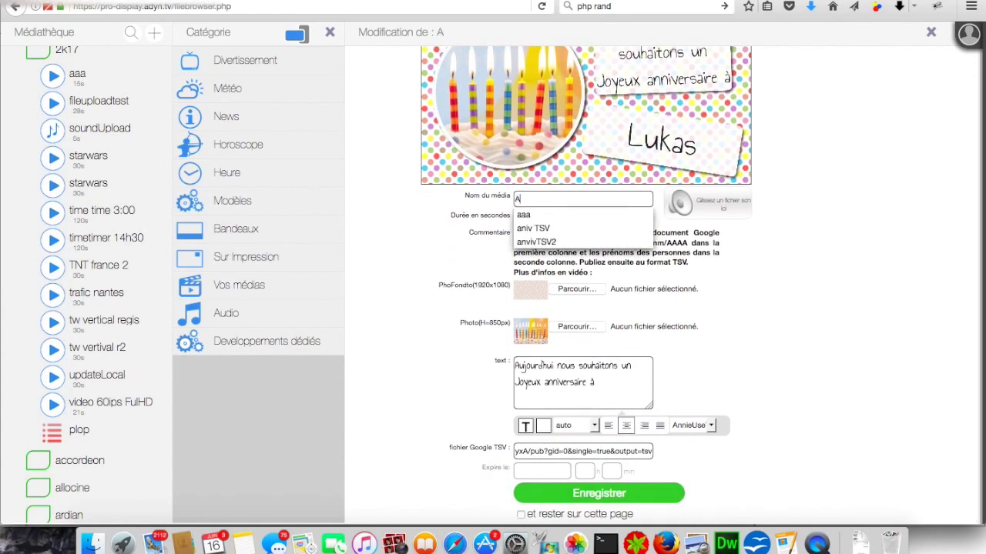
pyautogui.write('nniversaire')
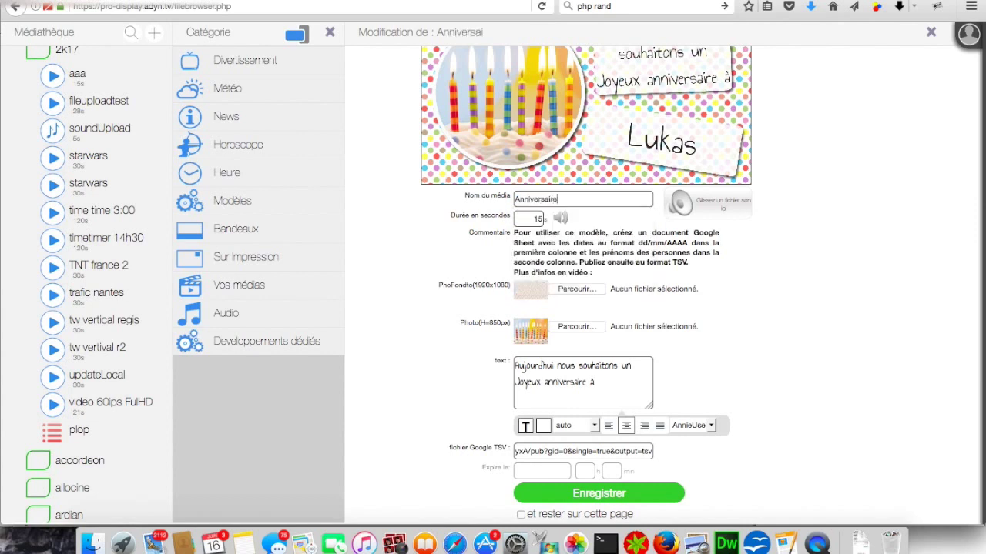
pyautogui.write('s Démo')
pyautogui.click(576, 520)
pyautogui.click(612, 494)
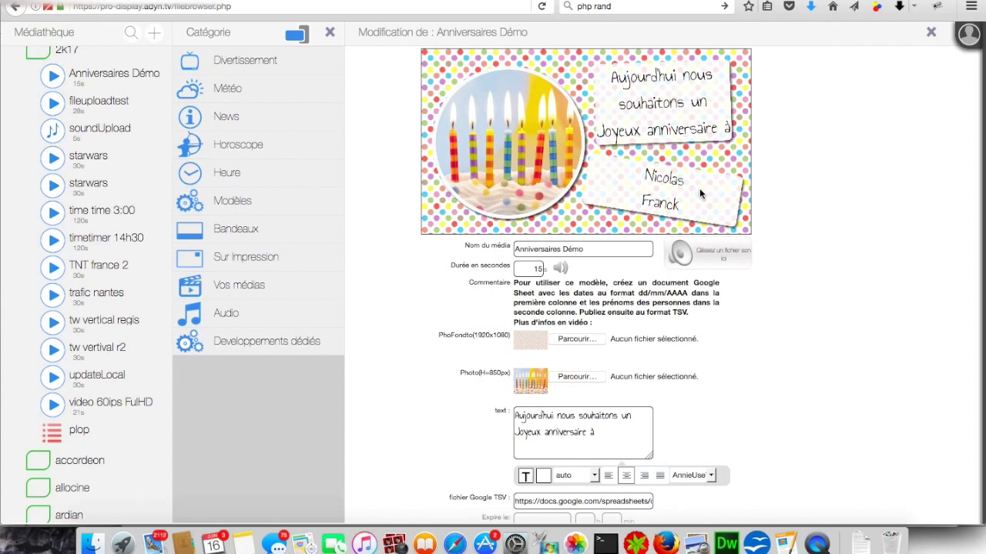
pyautogui.scroll(-2, 805, 286)
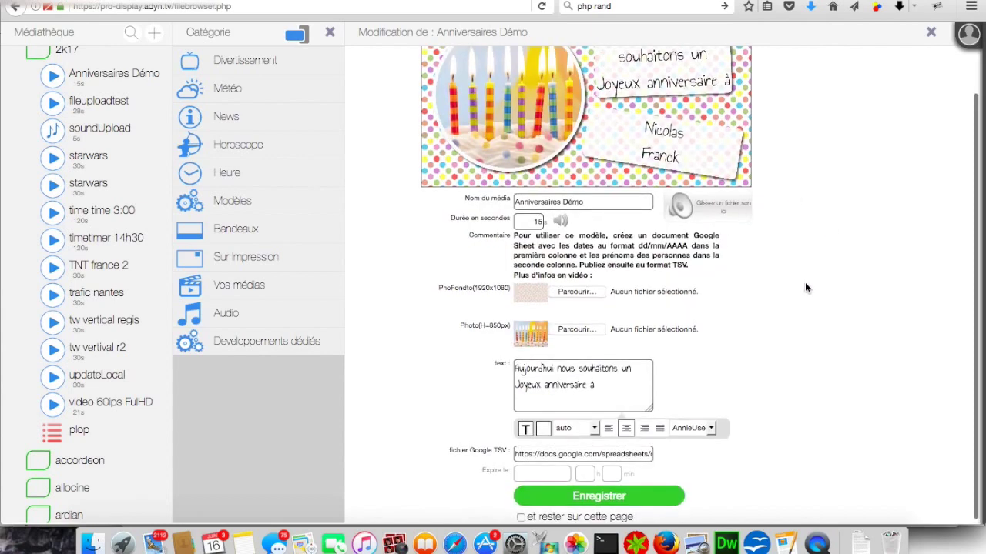
pyautogui.scroll(2, 804, 286)
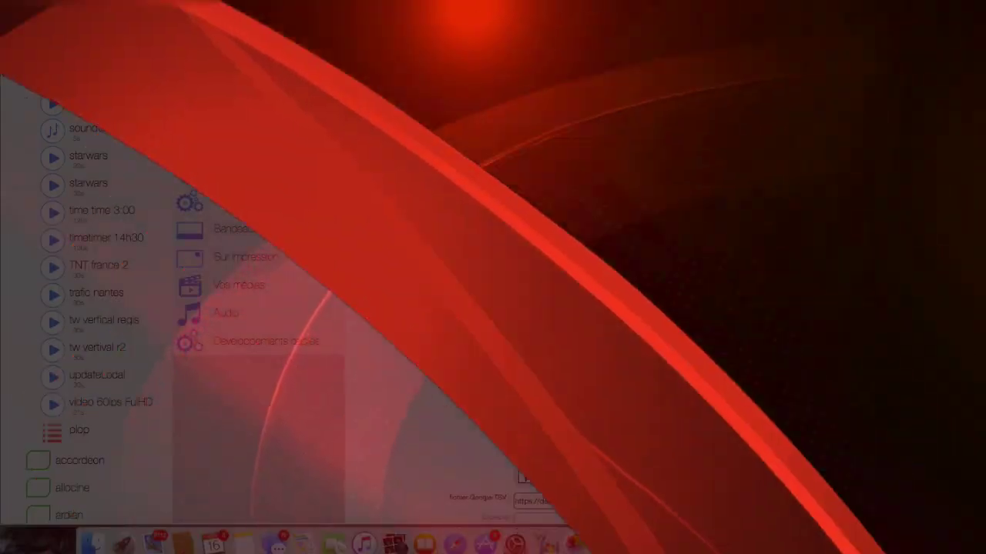